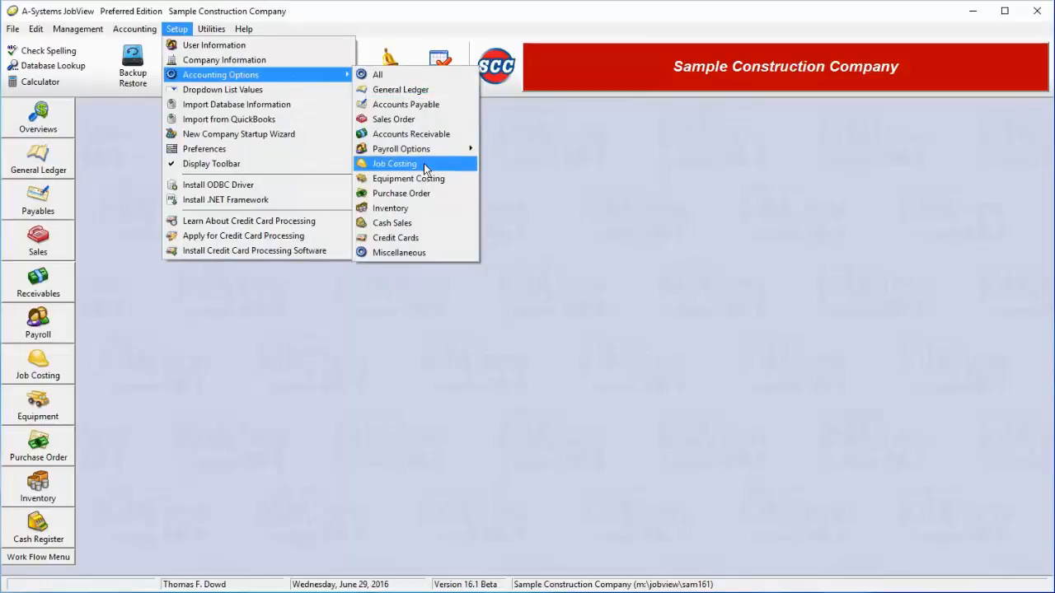
# Step: Open the Job Costing setup options for the sample company
pyautogui.click(530, 172)
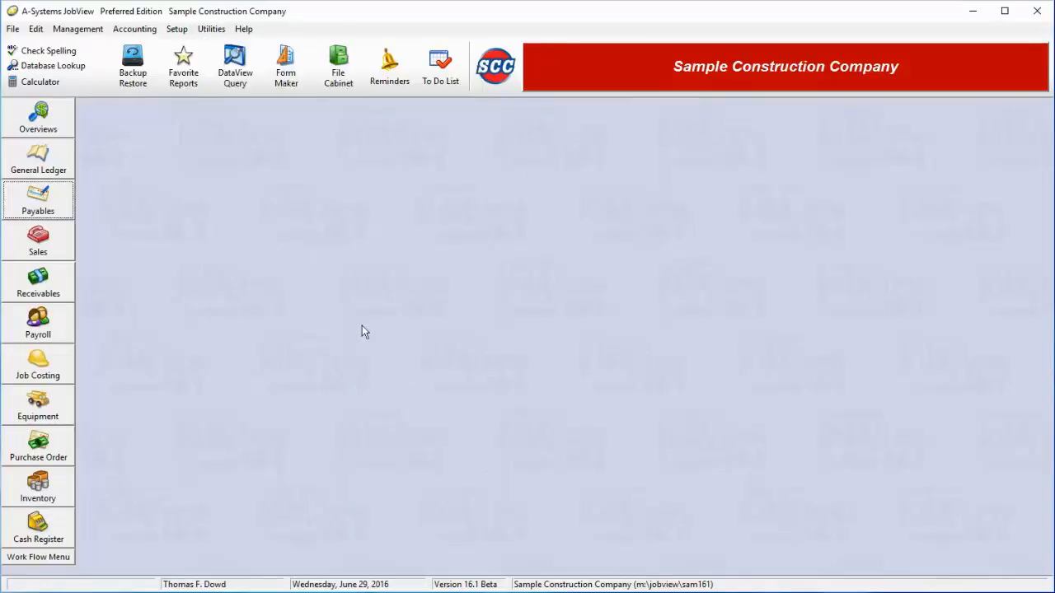
pyautogui.rightClick(30, 352)
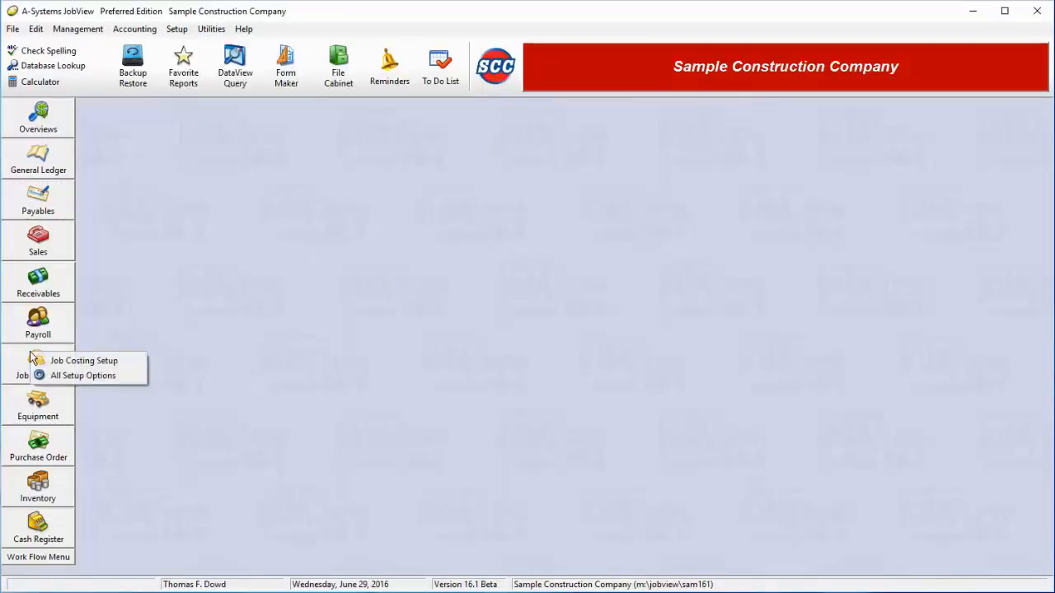
pyautogui.click(137, 362)
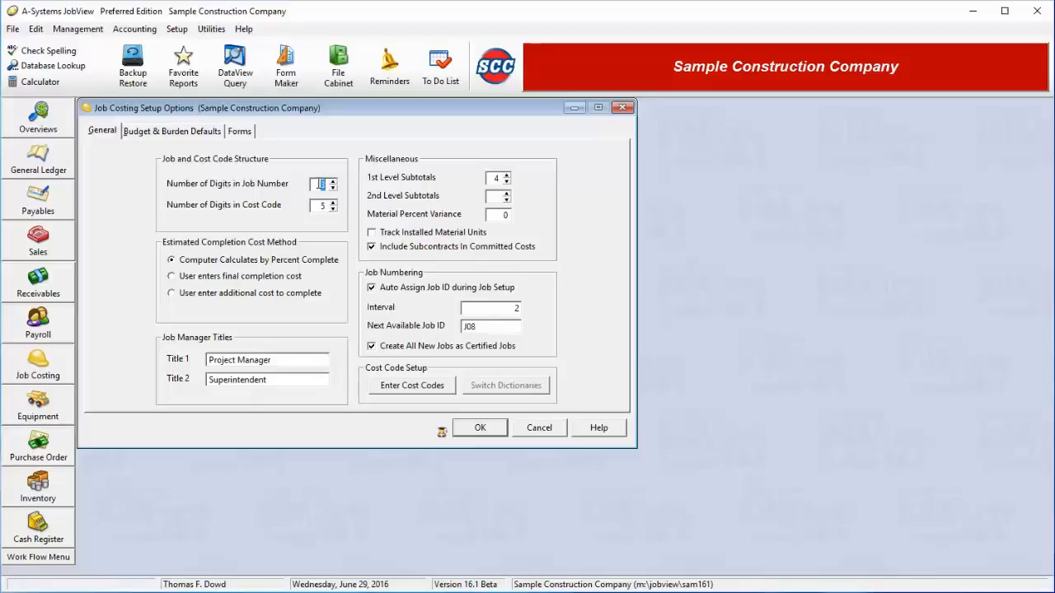
# Step: Try raising the number of digits in the job number to 10, and set it back to 3
pyautogui.click(330, 187)
pyautogui.click(333, 181)
pyautogui.click(333, 181)
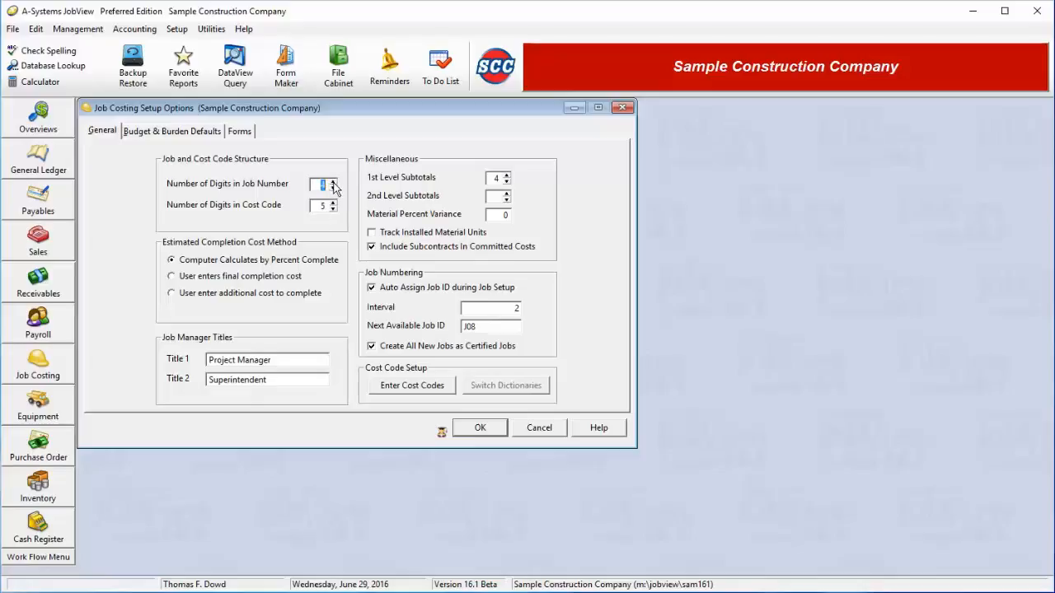
pyautogui.click(333, 182)
pyautogui.click(333, 183)
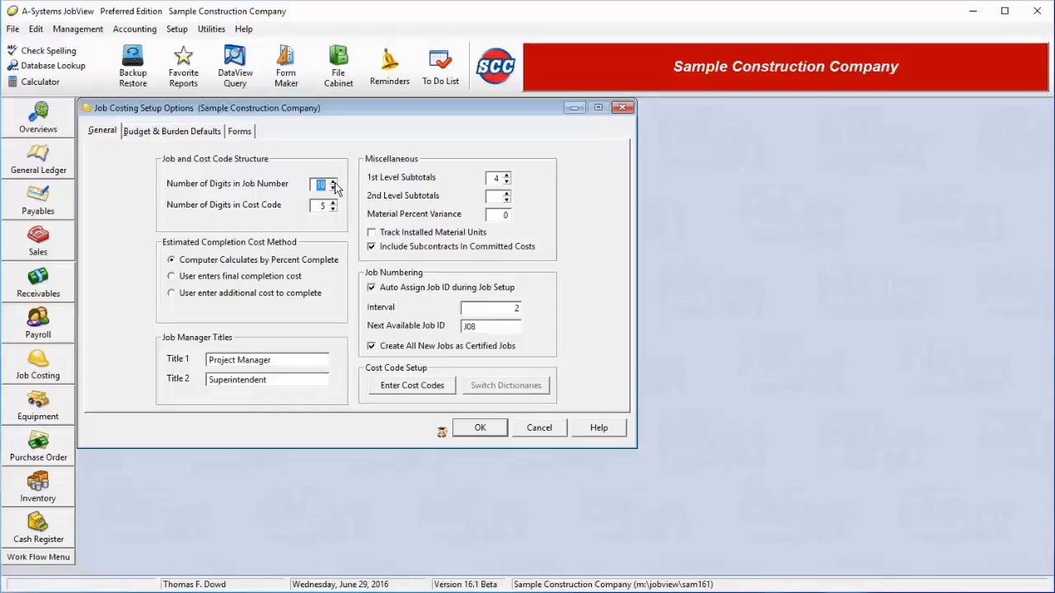
pyautogui.write('3')
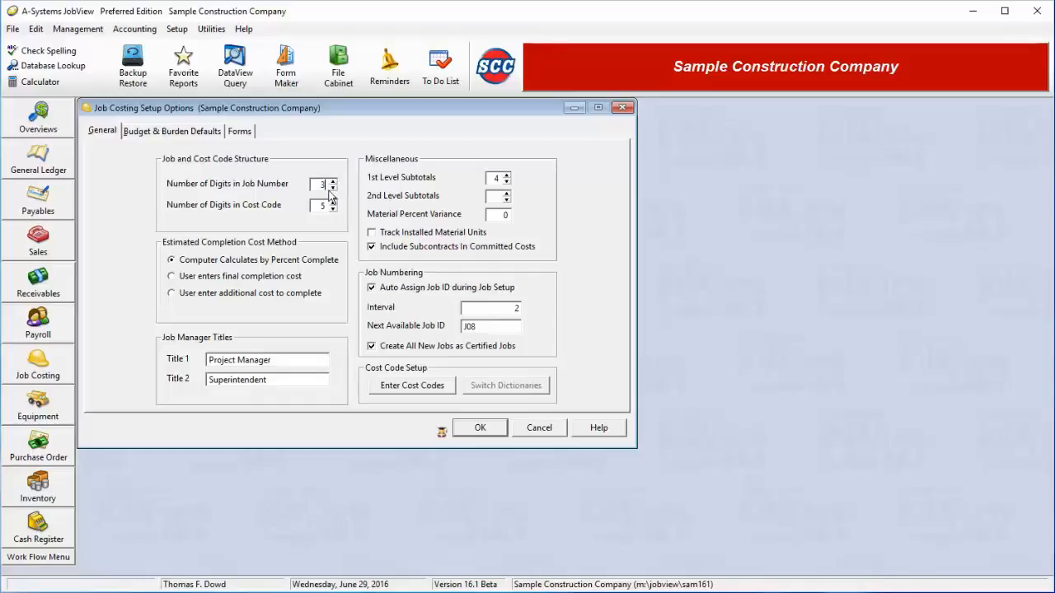
# Step: Try 10 as the number of digits in the cost code, and set it back to 5
pyautogui.moveTo(327, 206); pyautogui.dragTo(315, 210)
pyautogui.click(333, 204)
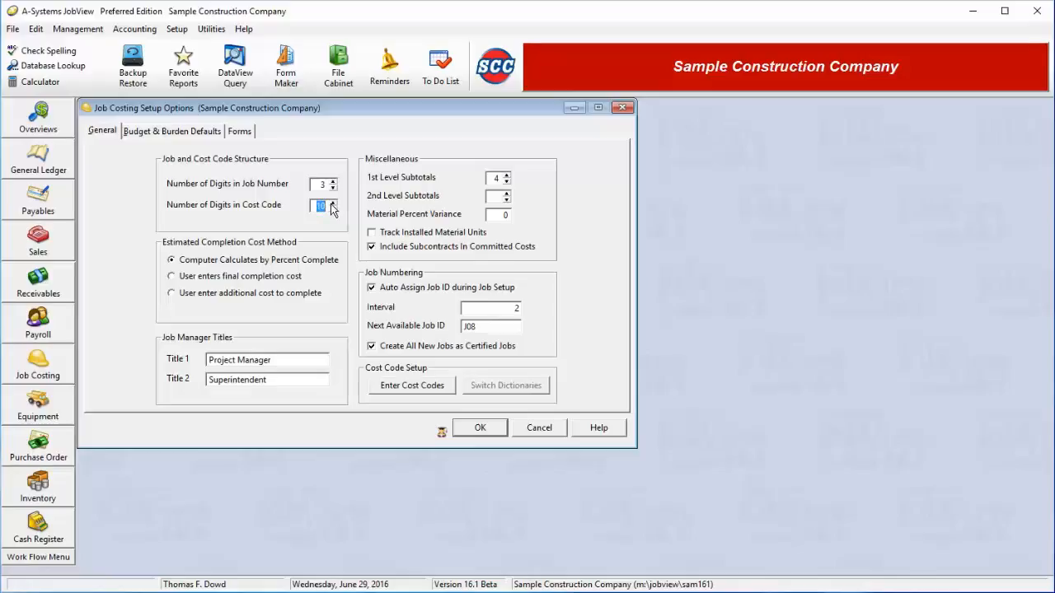
pyautogui.write('5')
pyautogui.press('Tab')
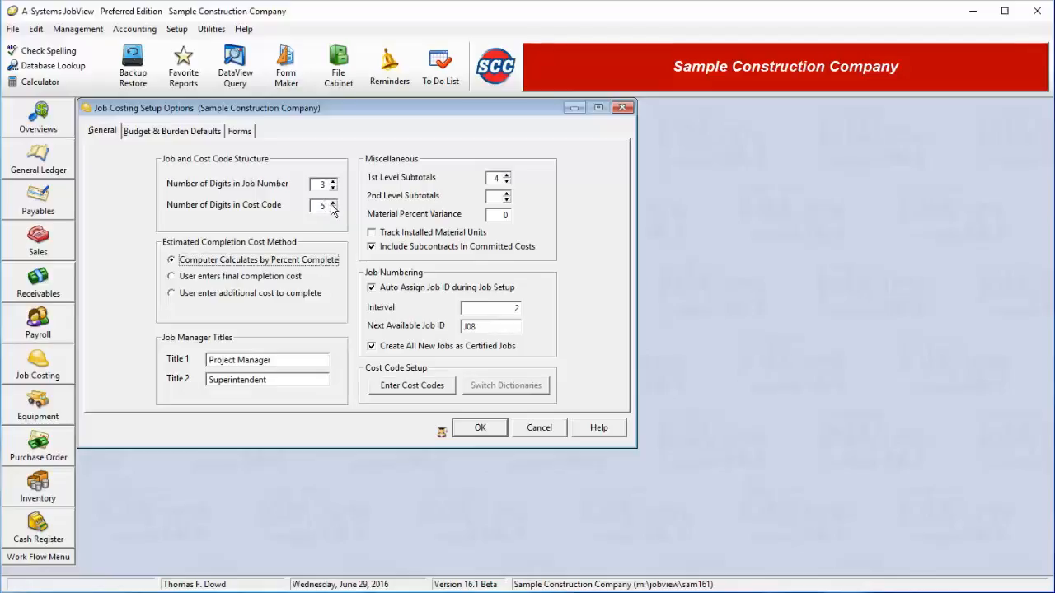
# Step: Try both user-entered estimated completion cost methods, and return to Computer Calculates by Percent Complete
pyautogui.click(255, 280)
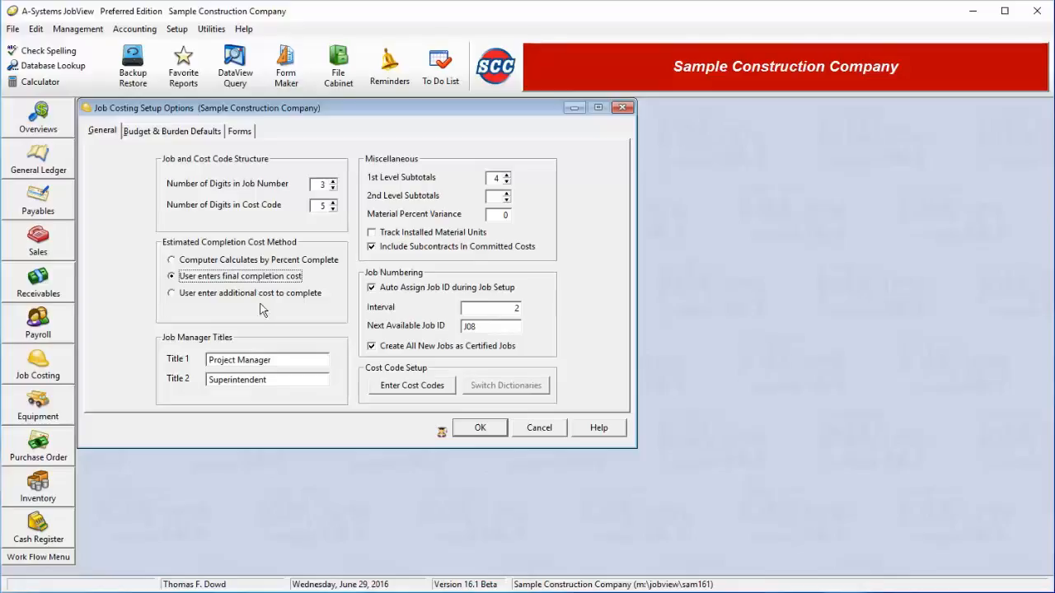
pyautogui.click(255, 306)
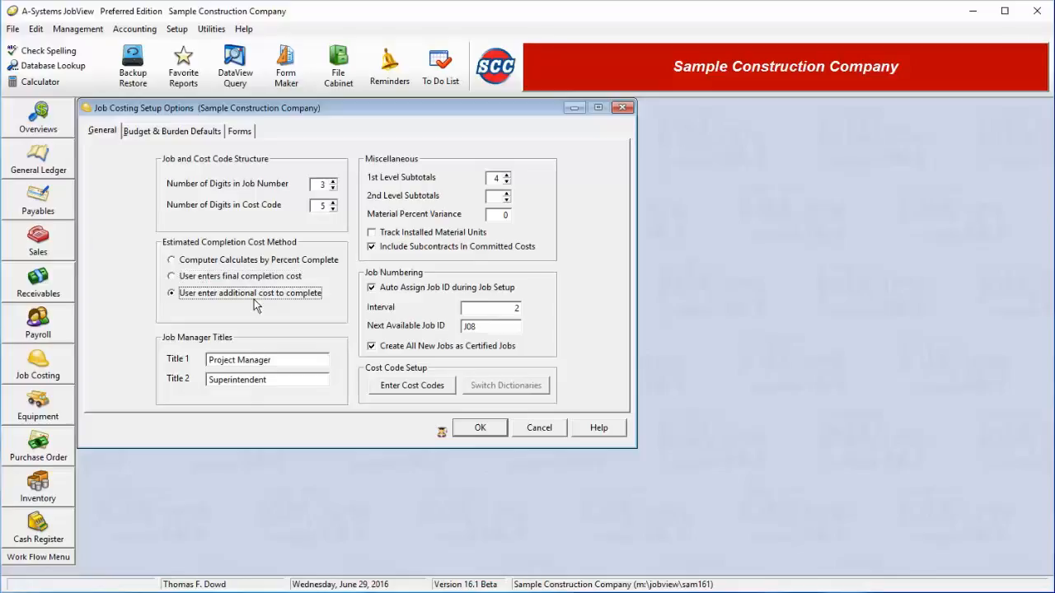
pyautogui.click(265, 260)
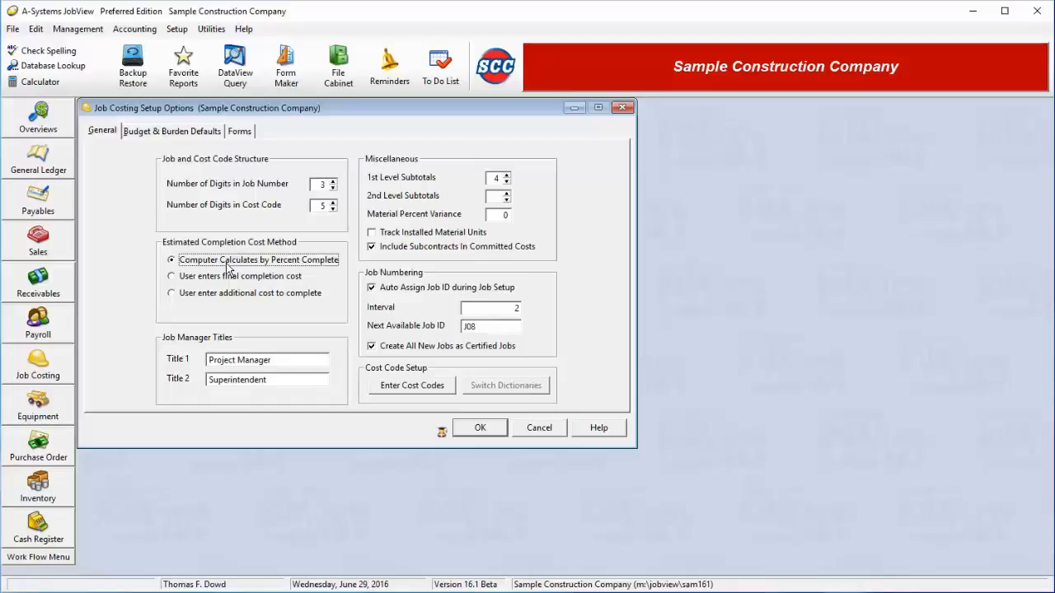
# Step: Review the job manager titles and the miscellaneous options for subtotals, material percent variance, installed material units and subcontracts
pyautogui.click(286, 362)
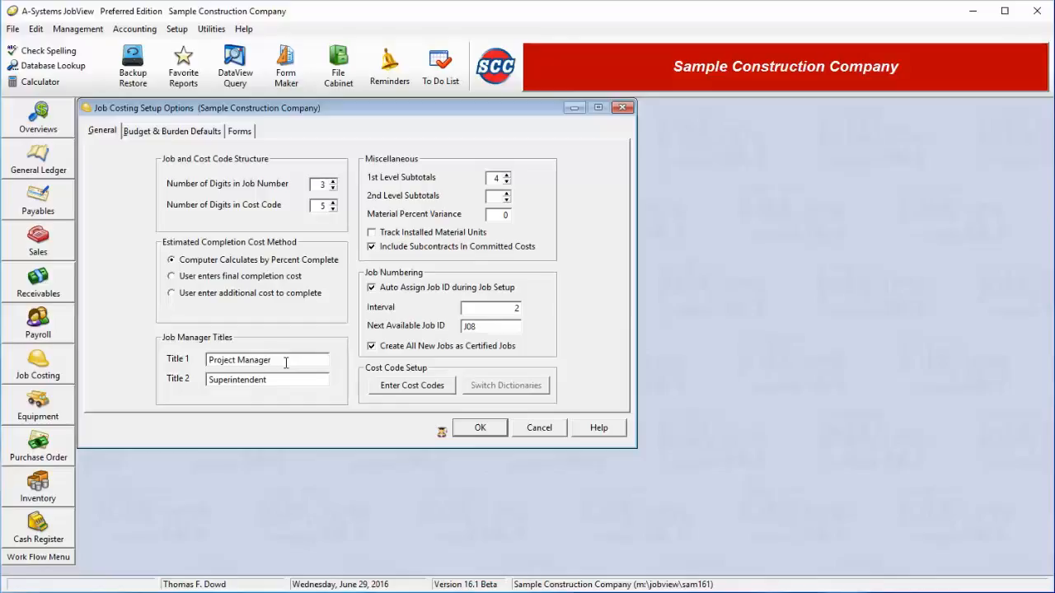
pyautogui.click(282, 379)
pyautogui.moveTo(280, 360); pyautogui.dragTo(186, 368)
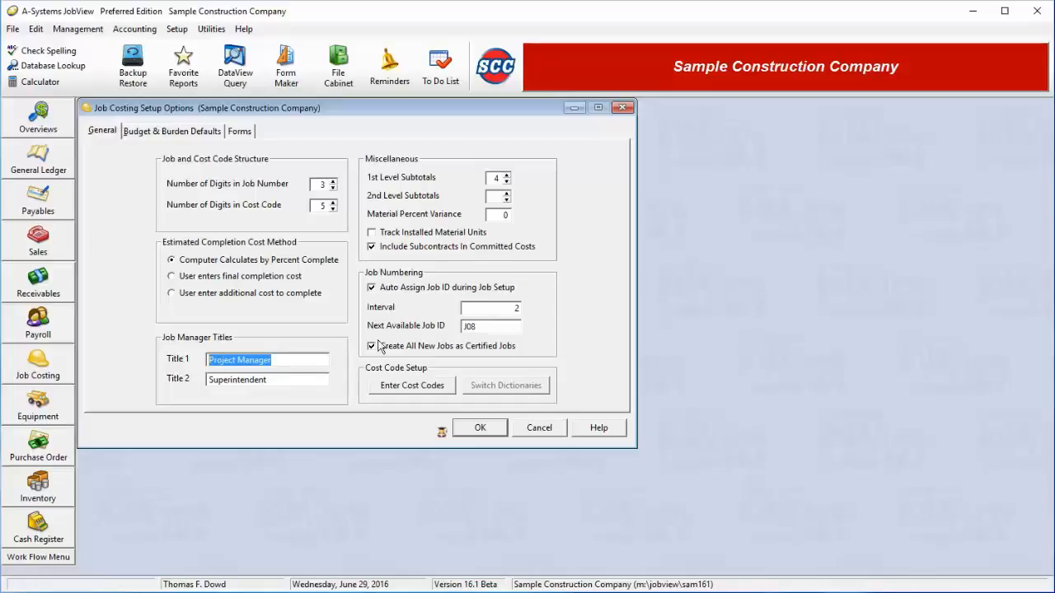
pyautogui.click(492, 180)
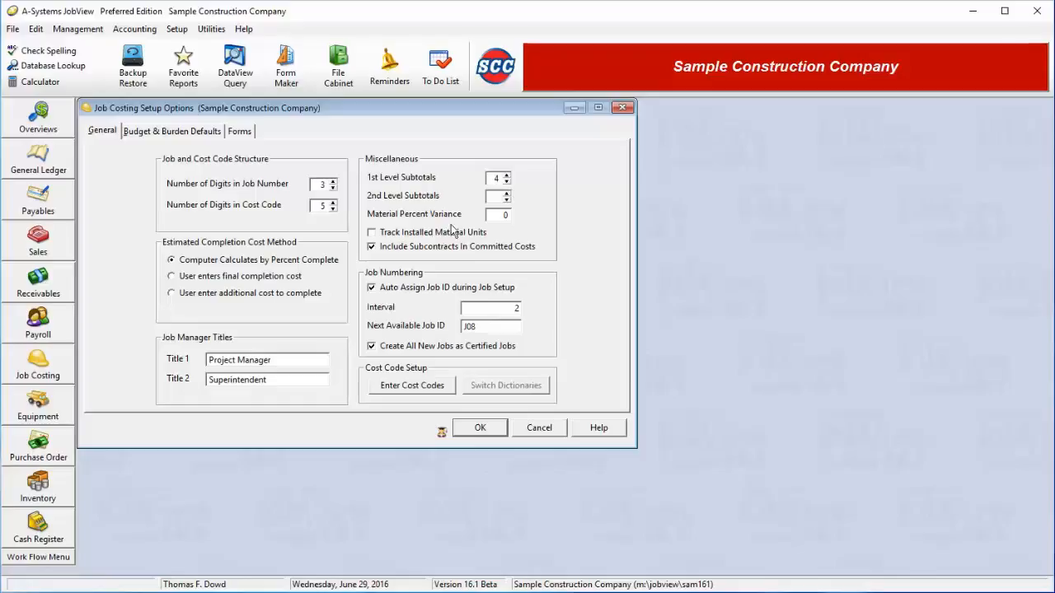
pyautogui.click(508, 216)
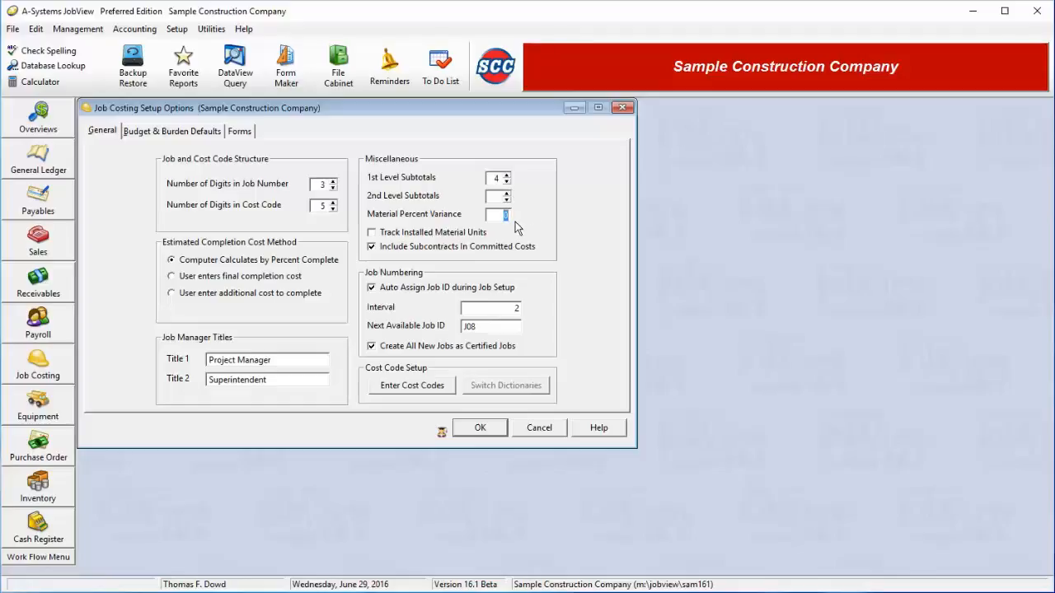
pyautogui.press('Tab')
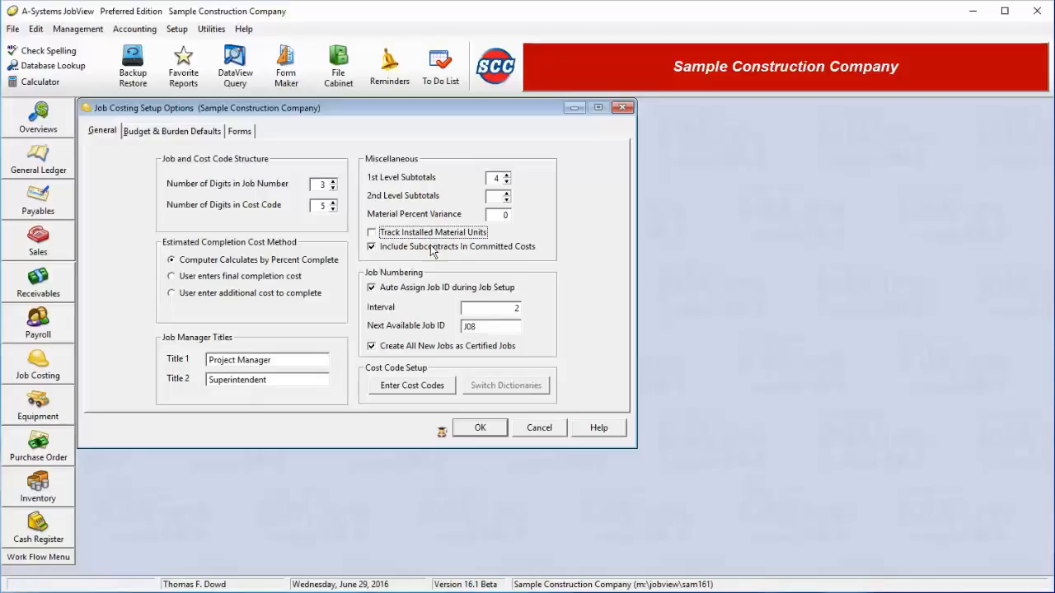
pyautogui.press('Tab')
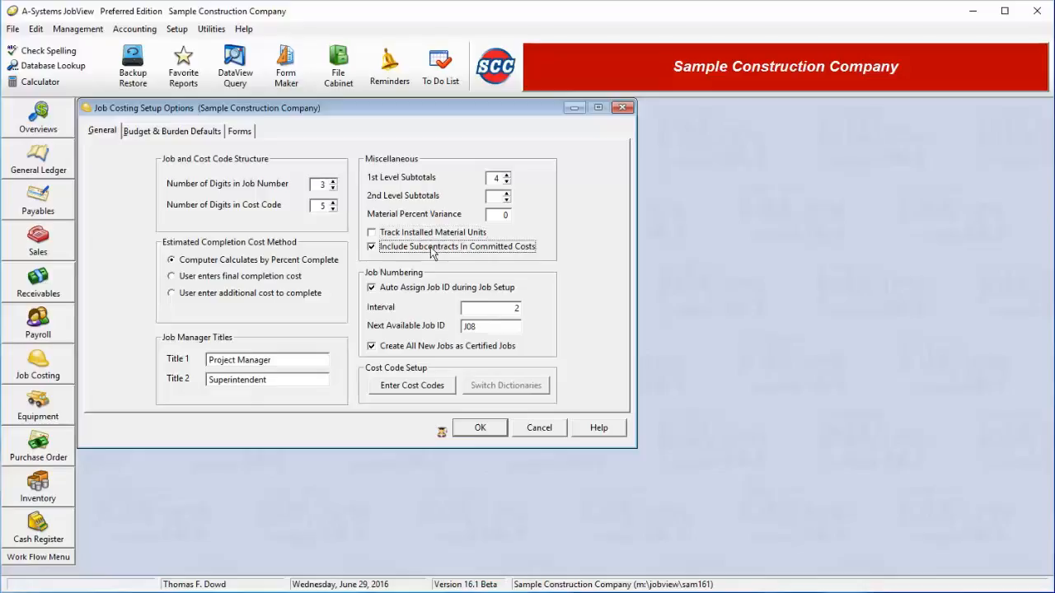
# Step: Set the job numbering interval for automatically assigned job IDs to 10
pyautogui.click(415, 288)
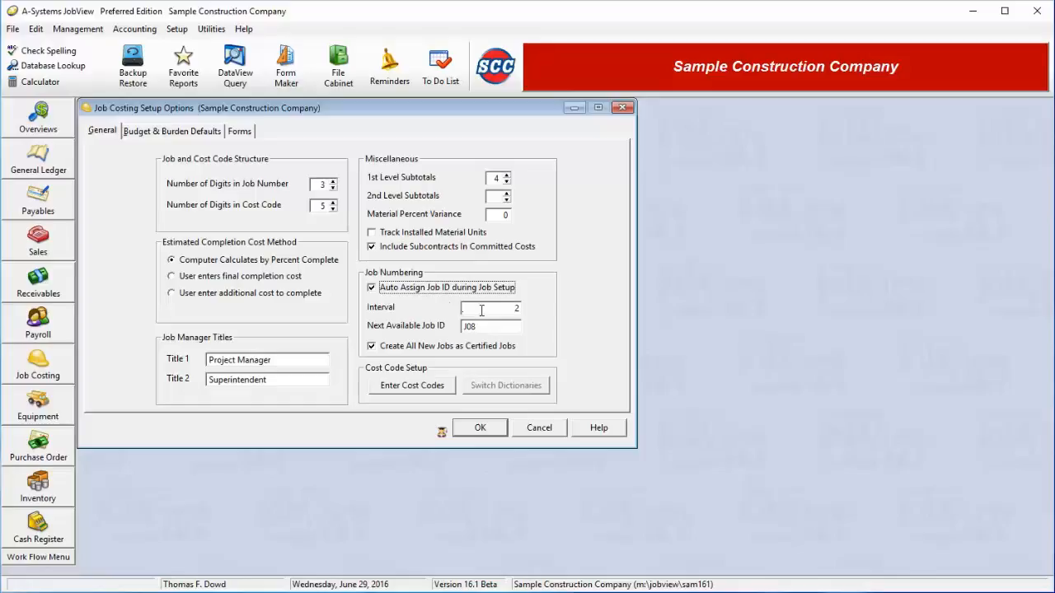
pyautogui.moveTo(497, 310); pyautogui.dragTo(567, 318)
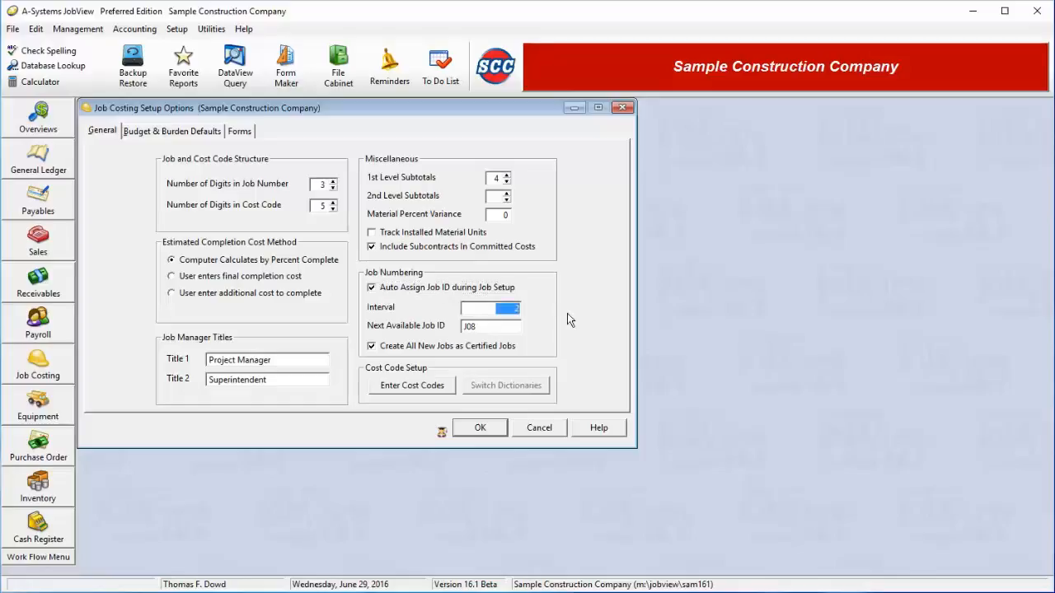
pyautogui.write('10')
pyautogui.press('Tab')
pyautogui.press('Tab')
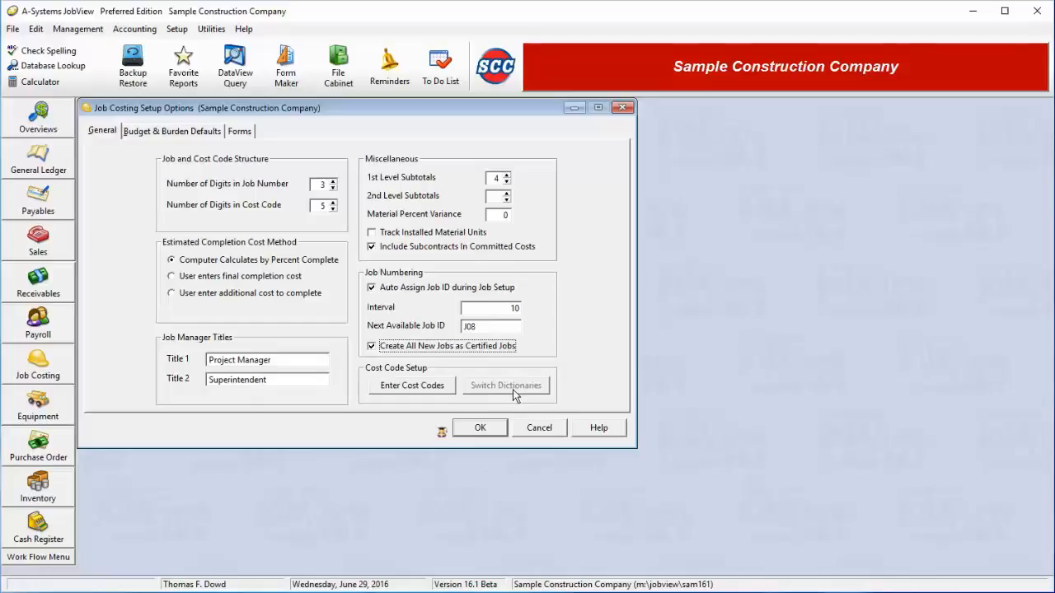
# Step: Examine the default labor G/L accounts for open jobs, closed jobs and prior years in the budget and burden defaults
pyautogui.click(202, 133)
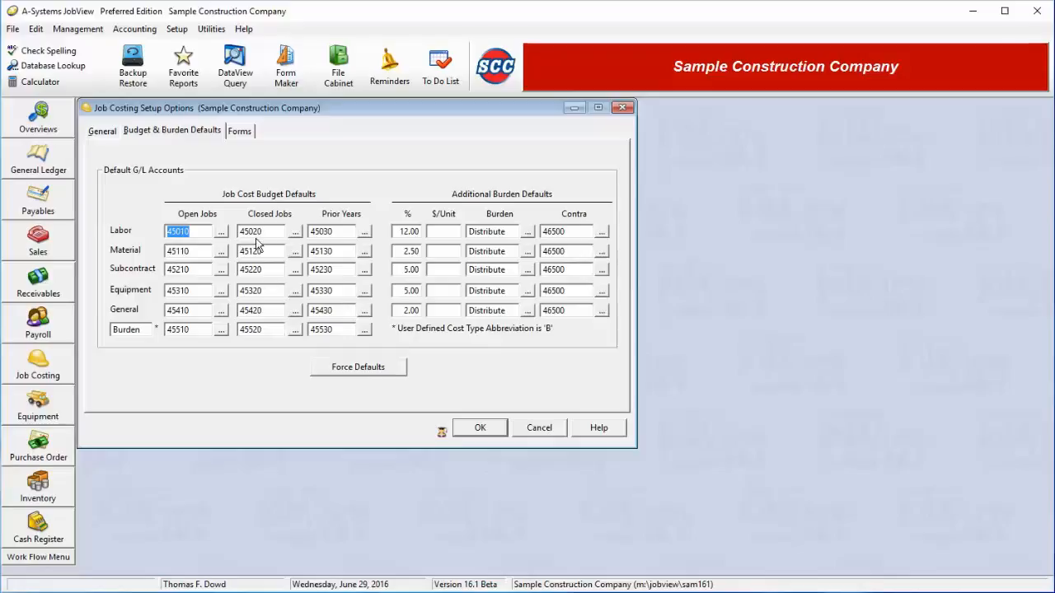
pyautogui.click(246, 236)
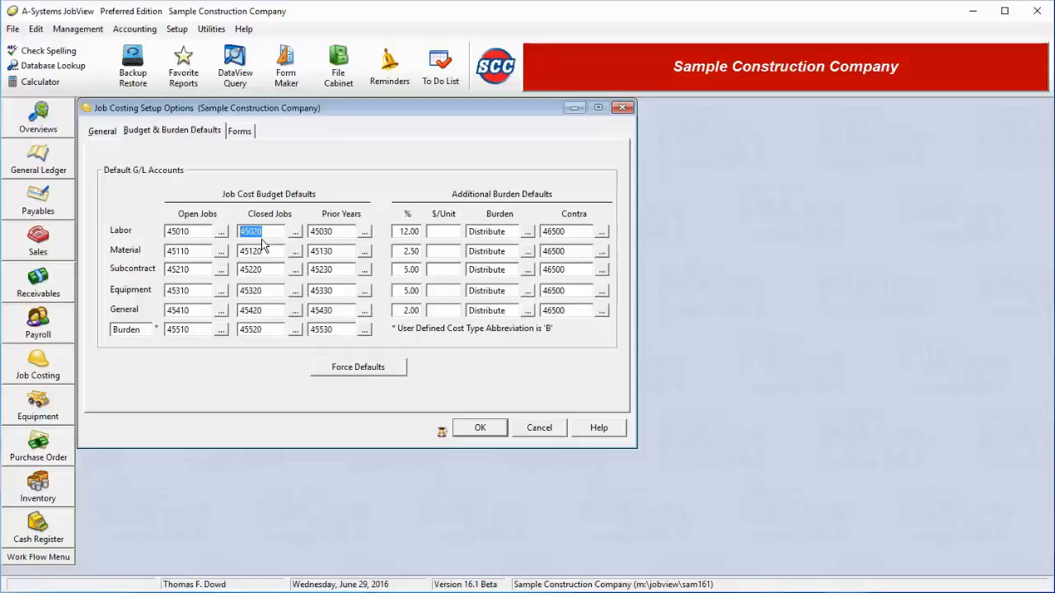
pyautogui.doubleClick(333, 235)
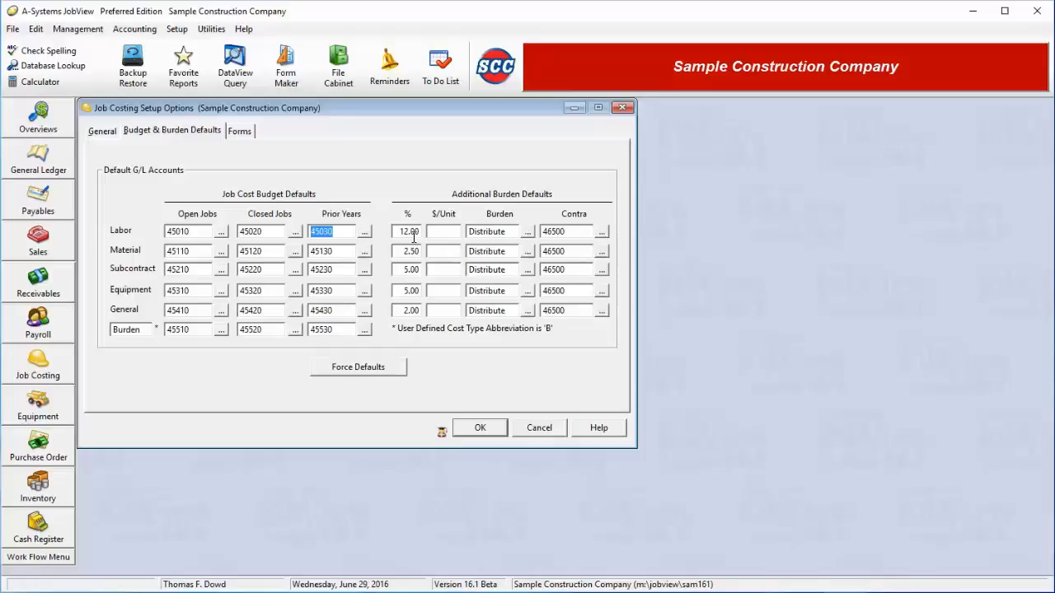
# Step: Set the default additional burden percentage for Material to 12
pyautogui.click(406, 252)
pyautogui.moveTo(406, 252); pyautogui.dragTo(440, 255)
pyautogui.write('12')
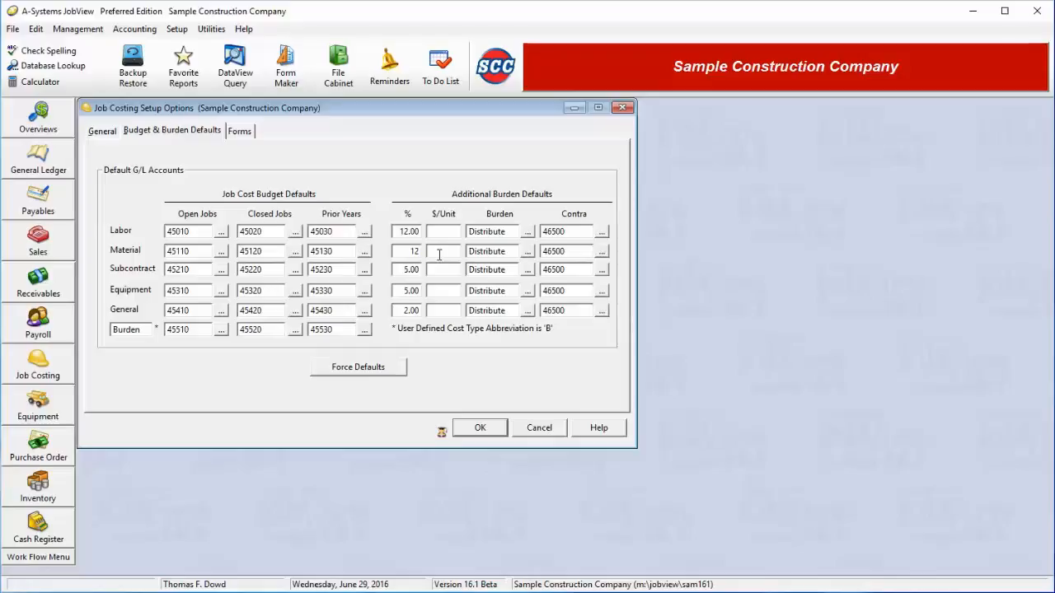
pyautogui.click(440, 255)
pyautogui.click(414, 253)
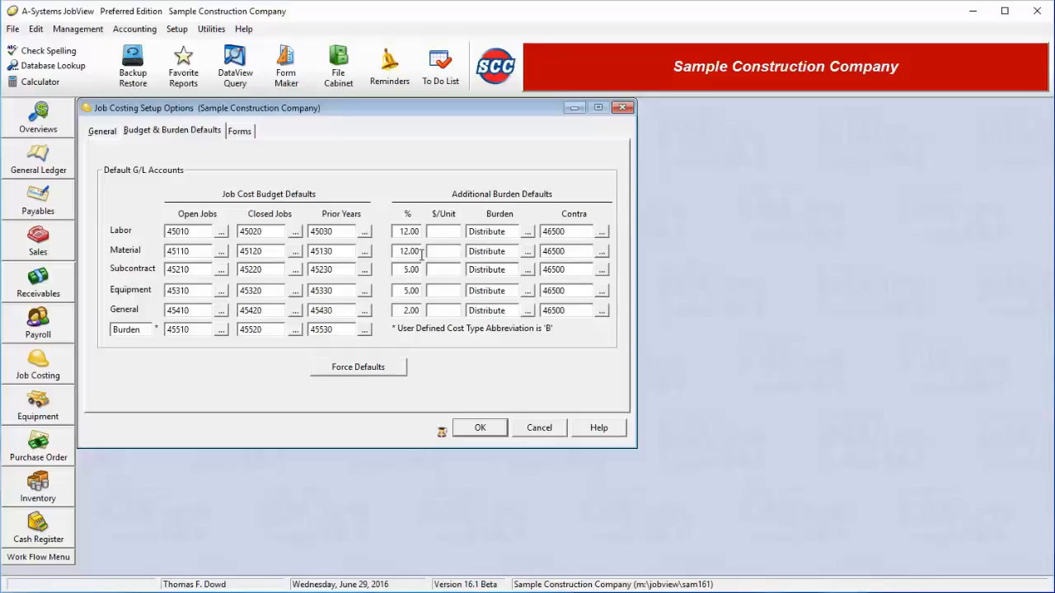
# Step: Examine the Job Cost Code and G/L Account distribution types available for the labor burden, and cancel the distribution setup
pyautogui.doubleClick(564, 232)
pyautogui.click(512, 232)
pyautogui.moveTo(513, 232); pyautogui.dragTo(466, 231)
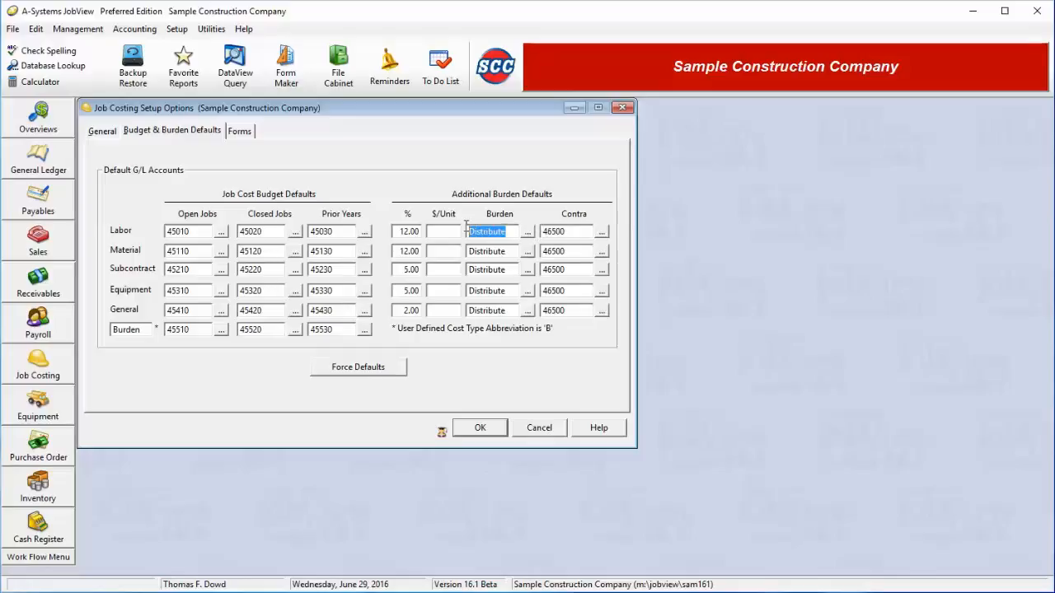
pyautogui.click(528, 232)
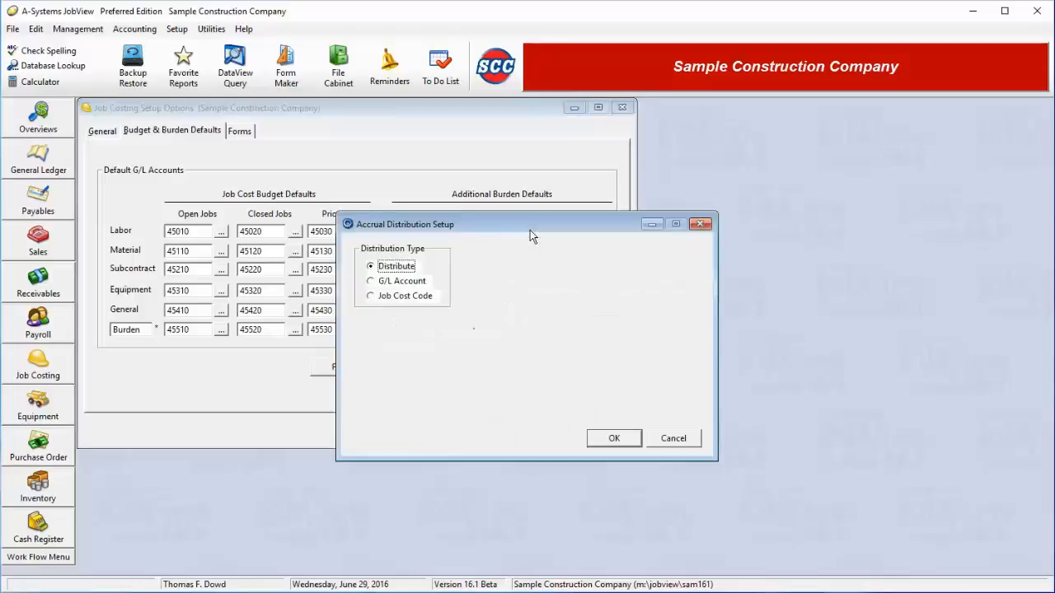
pyautogui.click(394, 296)
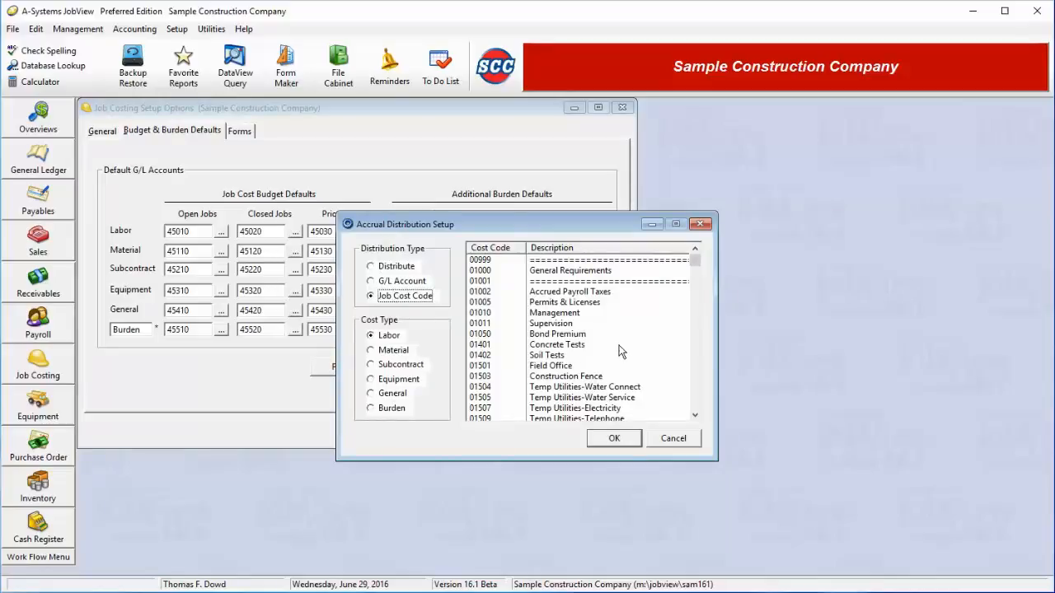
pyautogui.scroll(-6, 622, 352)
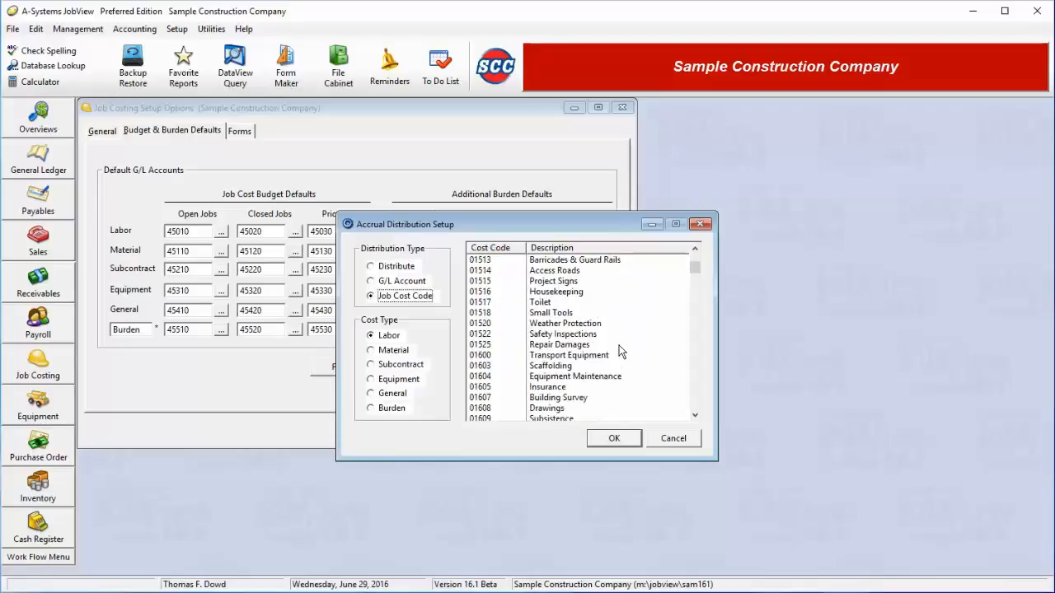
pyautogui.scroll(-1, 622, 352)
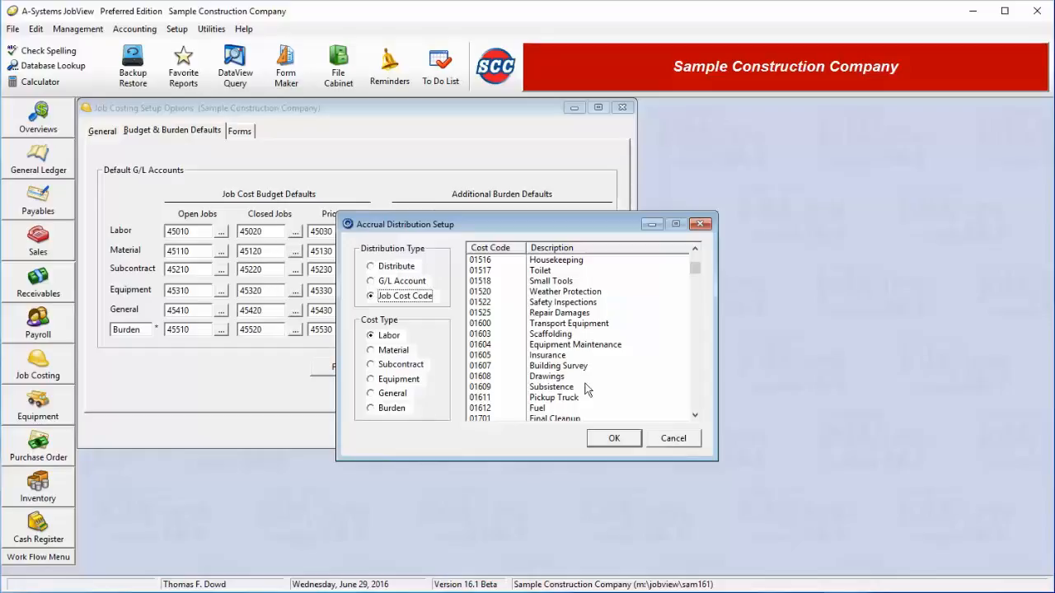
pyautogui.click(403, 286)
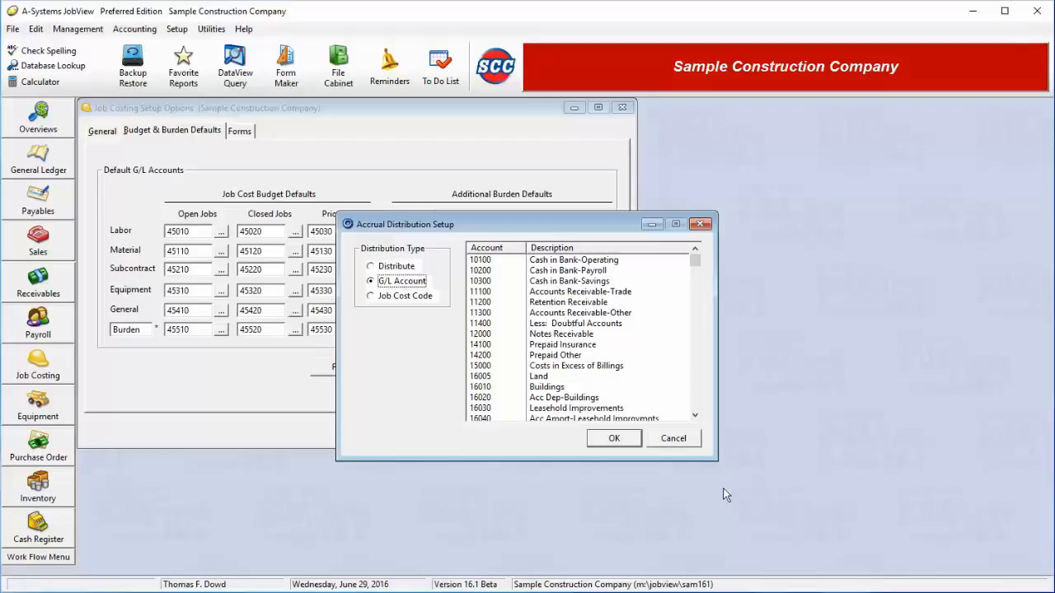
pyautogui.click(684, 441)
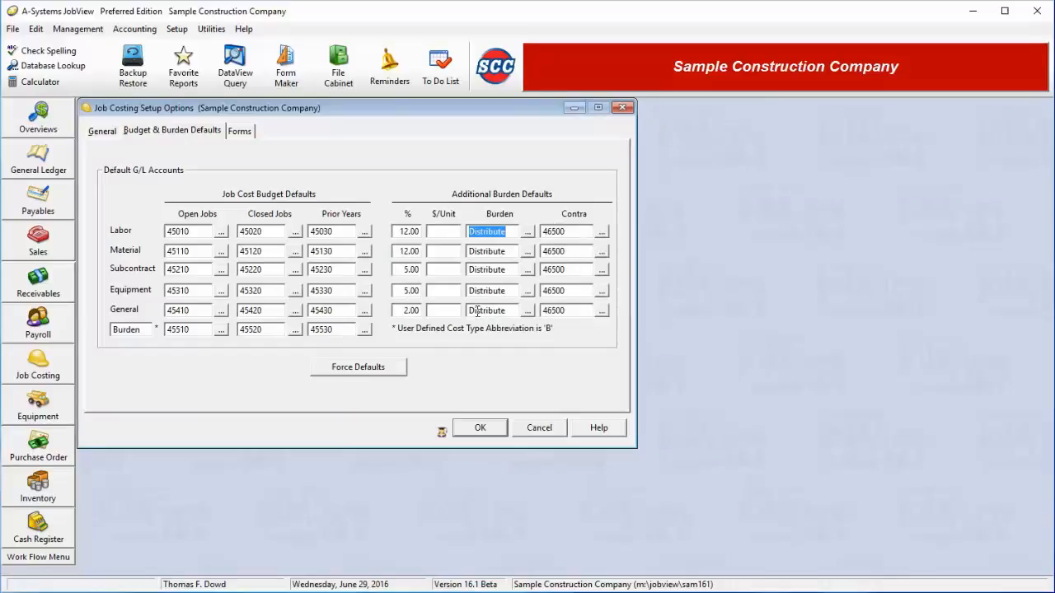
# Step: Try the Force Defaults options for GL account numbers, burden percentages and $/unit burden amounts in the Cost Code Dictionary, and clear all three
pyautogui.click(360, 368)
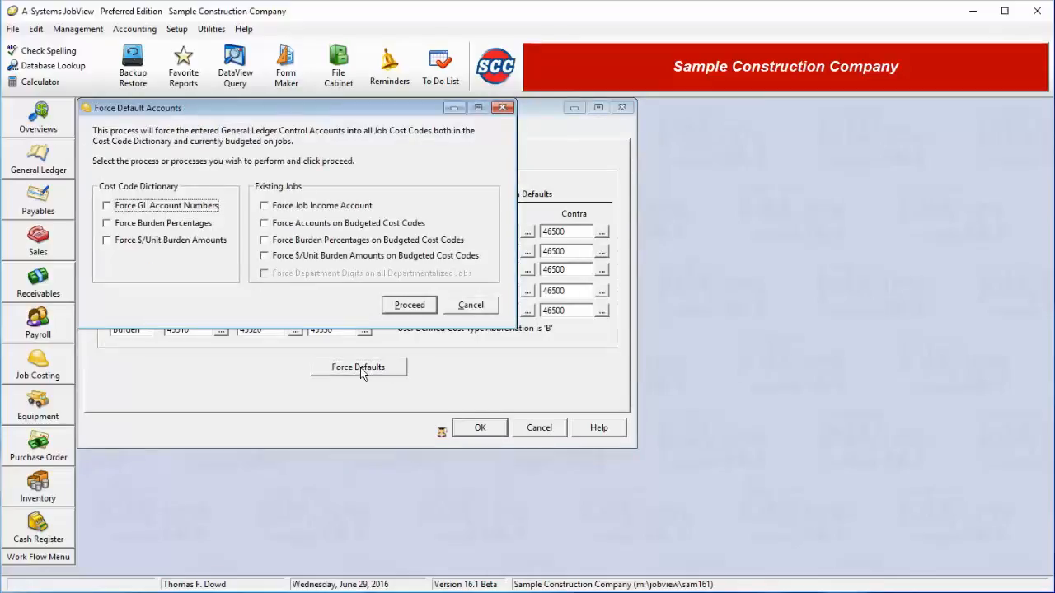
pyautogui.click(157, 207)
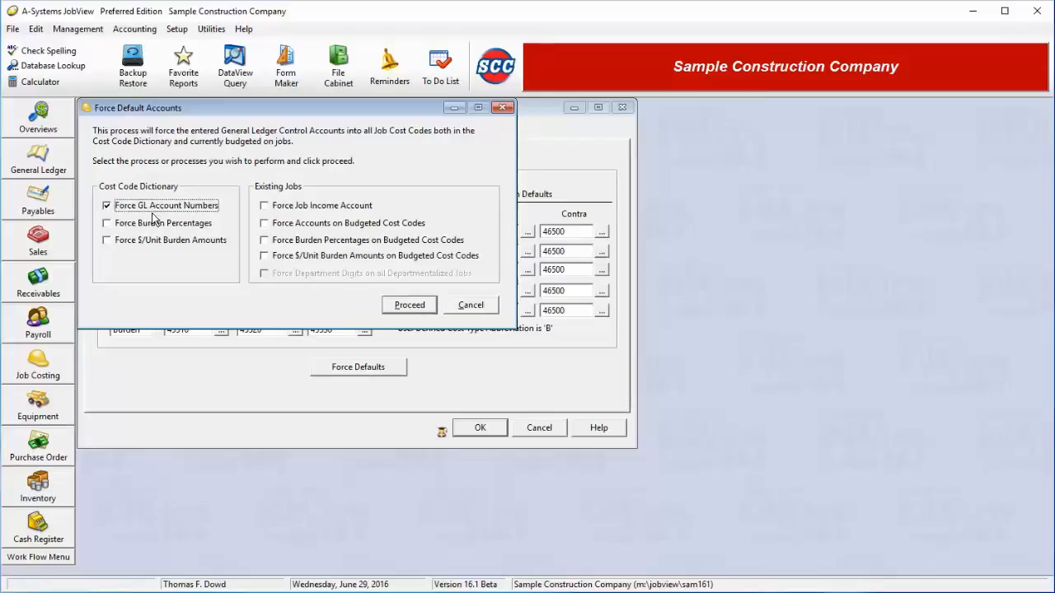
pyautogui.click(152, 225)
pyautogui.click(149, 242)
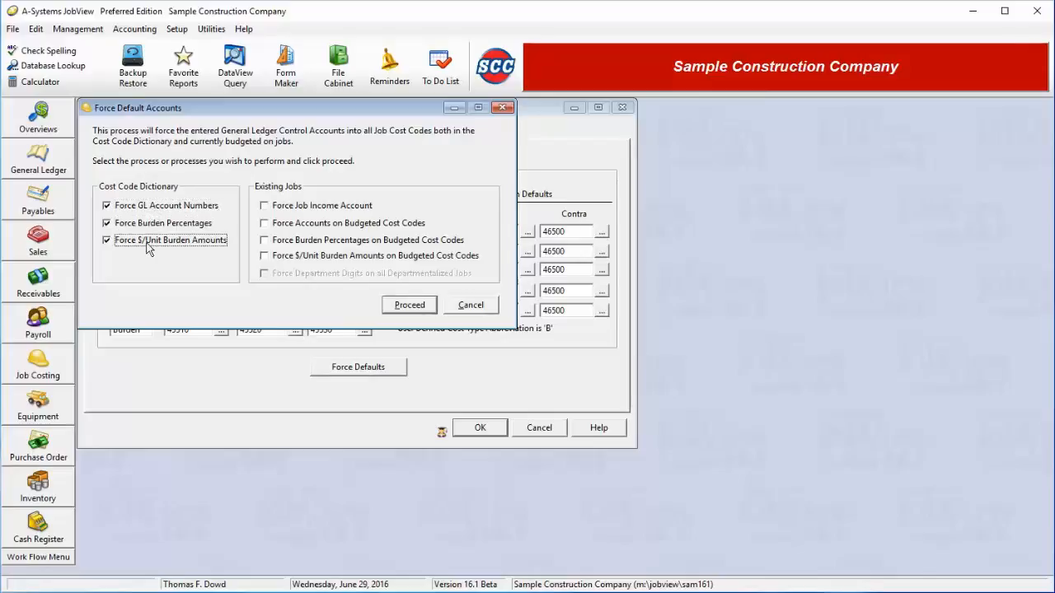
pyautogui.click(148, 240)
pyautogui.click(154, 224)
pyautogui.click(160, 206)
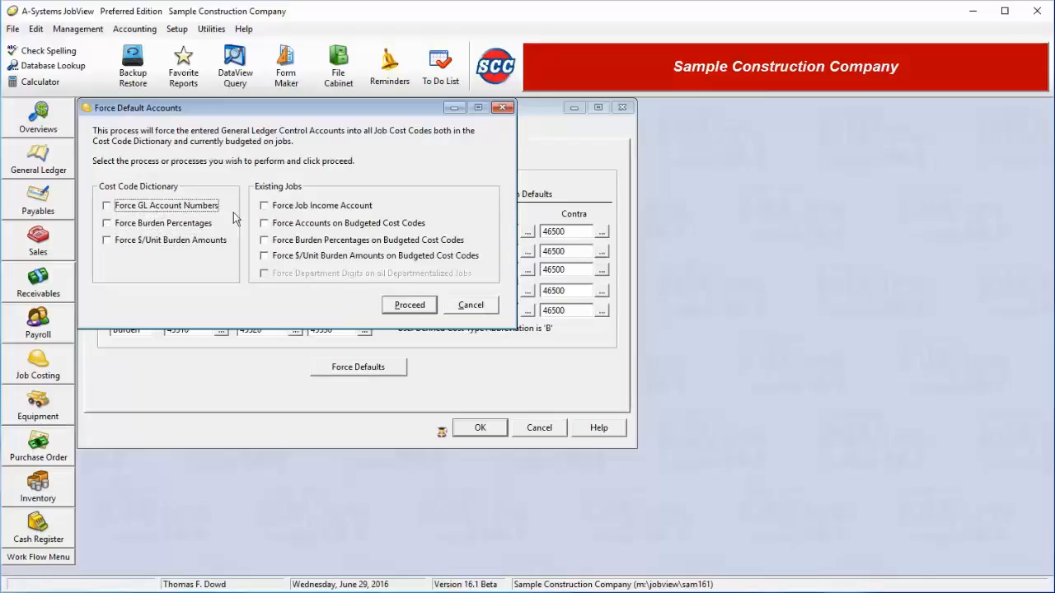
# Step: Try the job income account, budgeted accounts, burden percentage and $/unit burden force options for Existing Jobs, clear them and cancel forcing the defaults
pyautogui.click(294, 207)
pyautogui.click(291, 224)
pyautogui.click(288, 241)
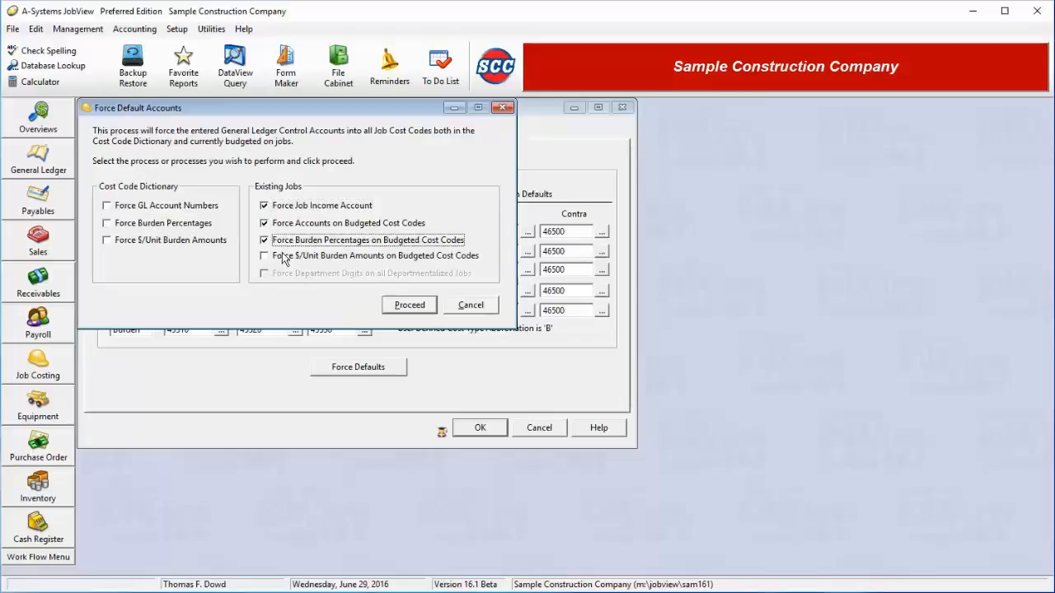
pyautogui.click(284, 258)
pyautogui.click(284, 257)
pyautogui.click(286, 241)
pyautogui.click(287, 224)
pyautogui.click(286, 208)
pyautogui.click(473, 305)
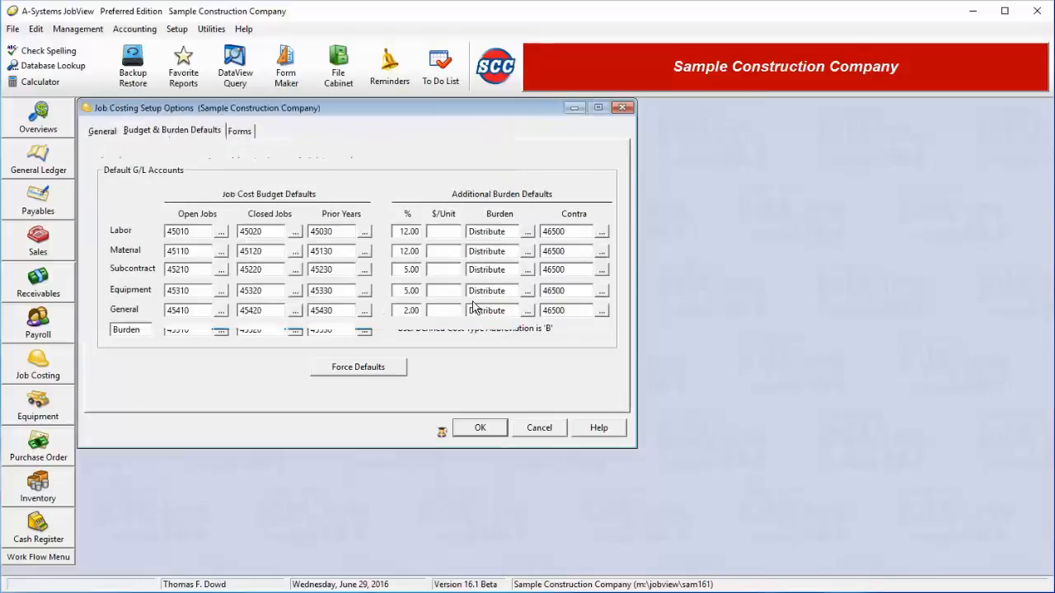
# Step: Try the FormMaker form type for the Subcontract Form, browse its report files without choosing one, and return the form type to Standard
pyautogui.click(241, 132)
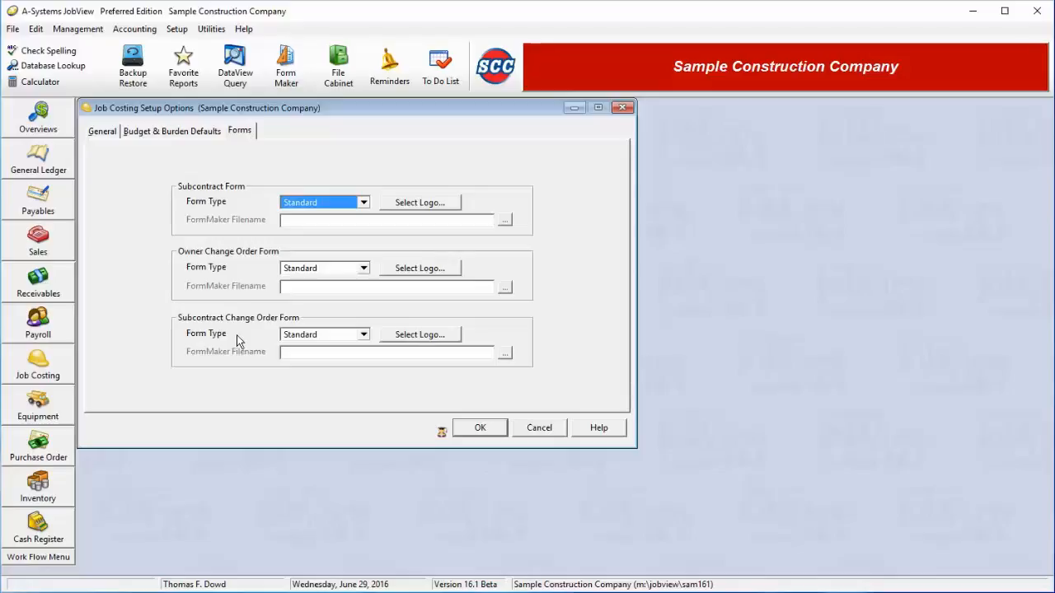
pyautogui.click(363, 203)
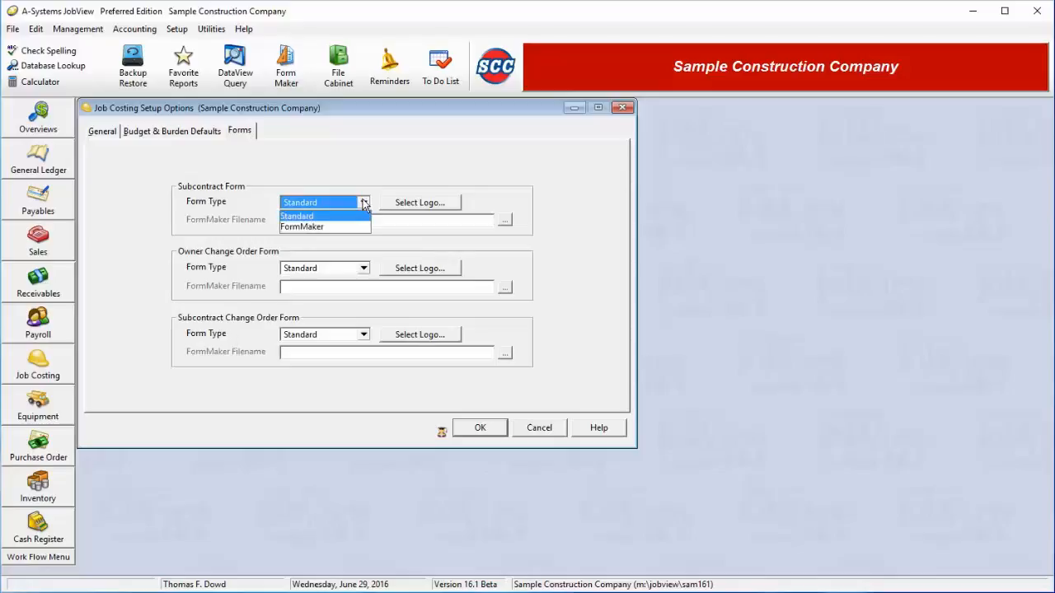
pyautogui.click(328, 228)
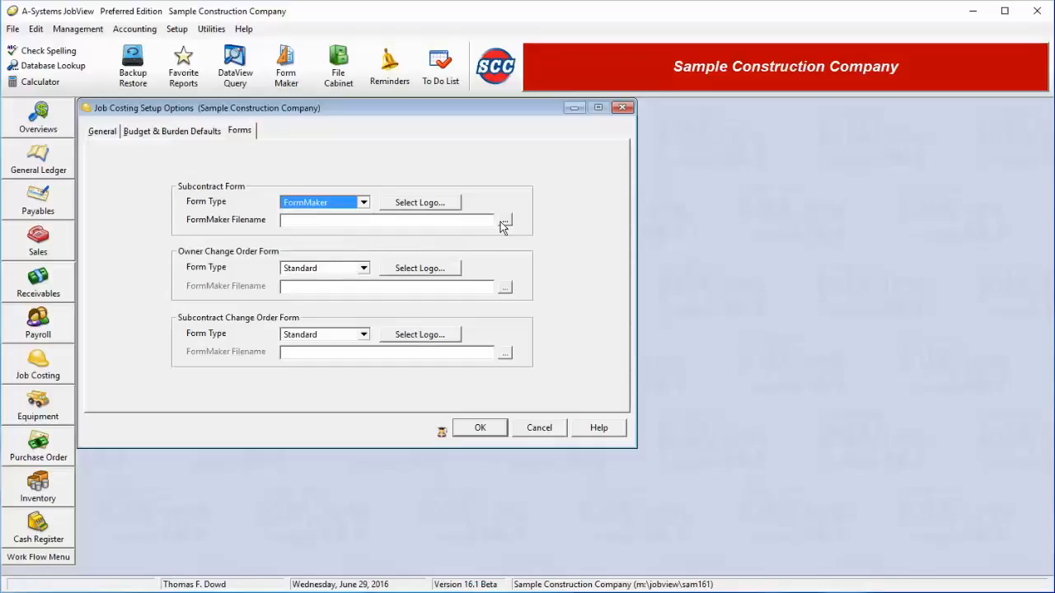
pyautogui.click(504, 222)
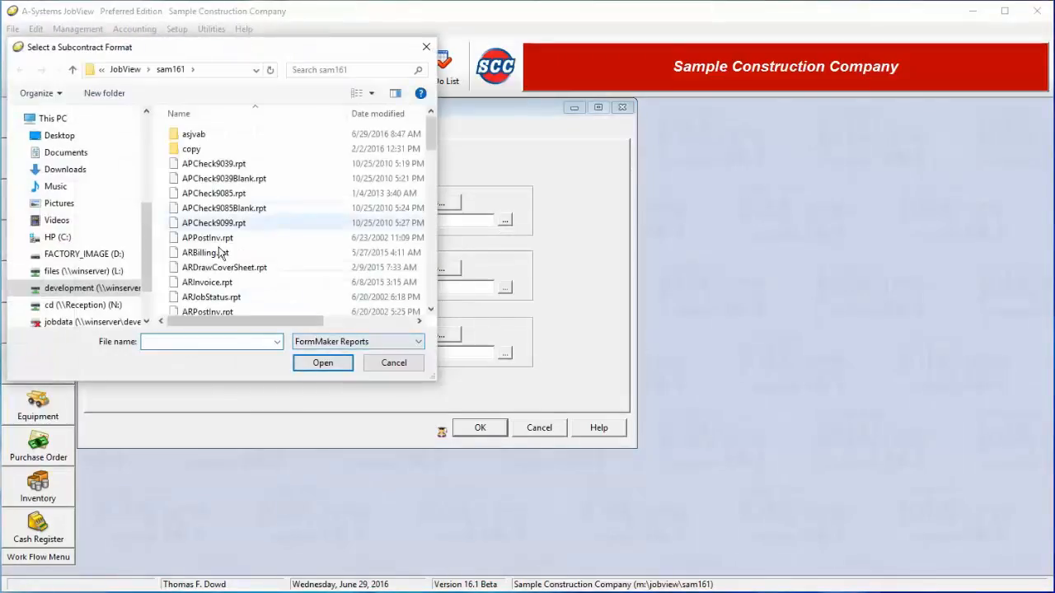
pyautogui.click(398, 364)
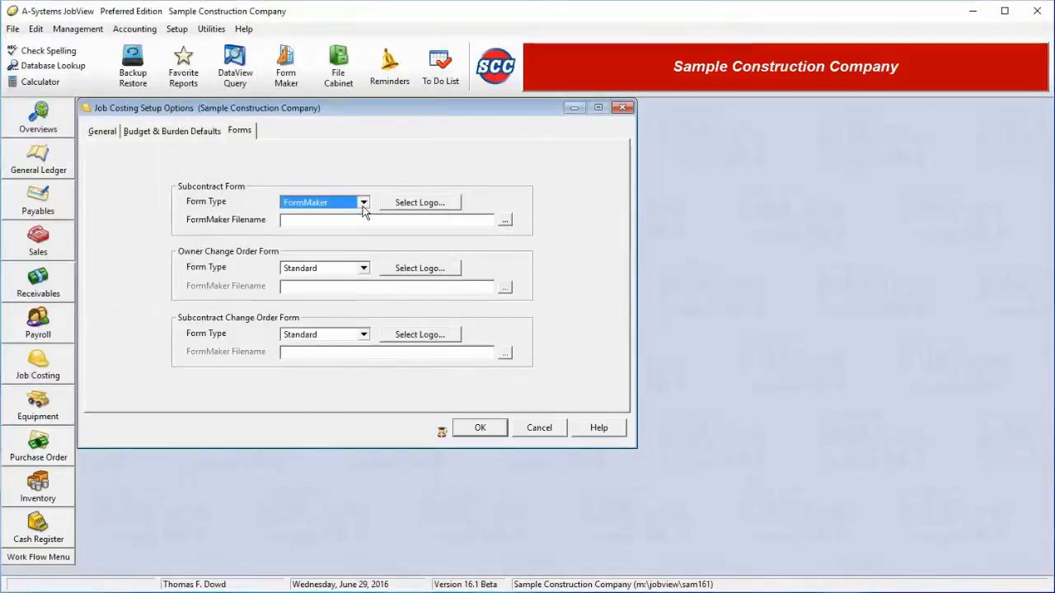
pyautogui.click(363, 207)
pyautogui.click(334, 215)
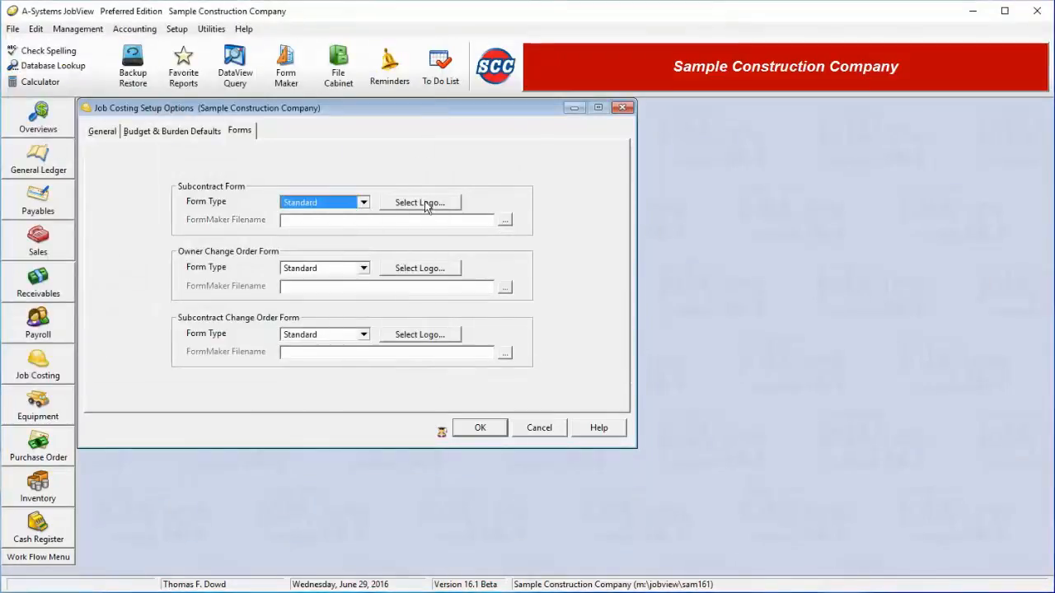